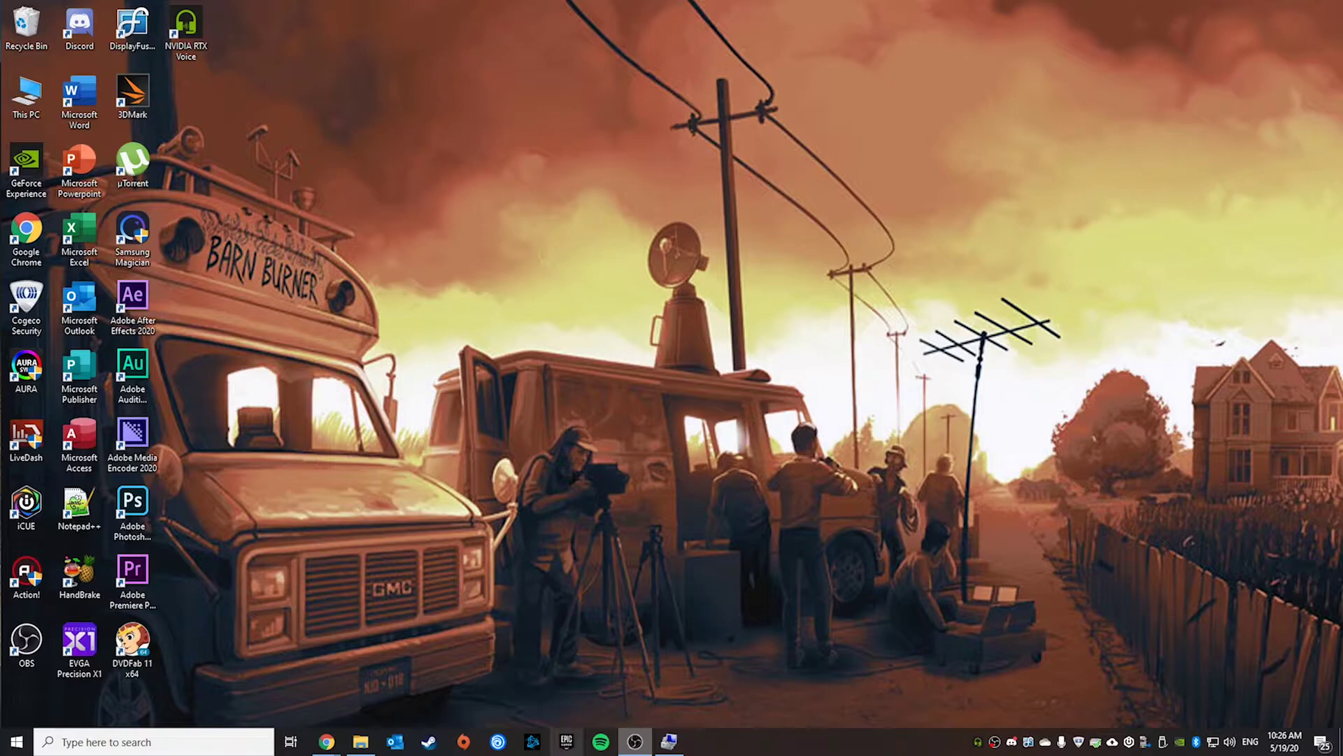
Step: Review the device categories in the Computer Management window's Device Manager, and close the window
click(669, 741)
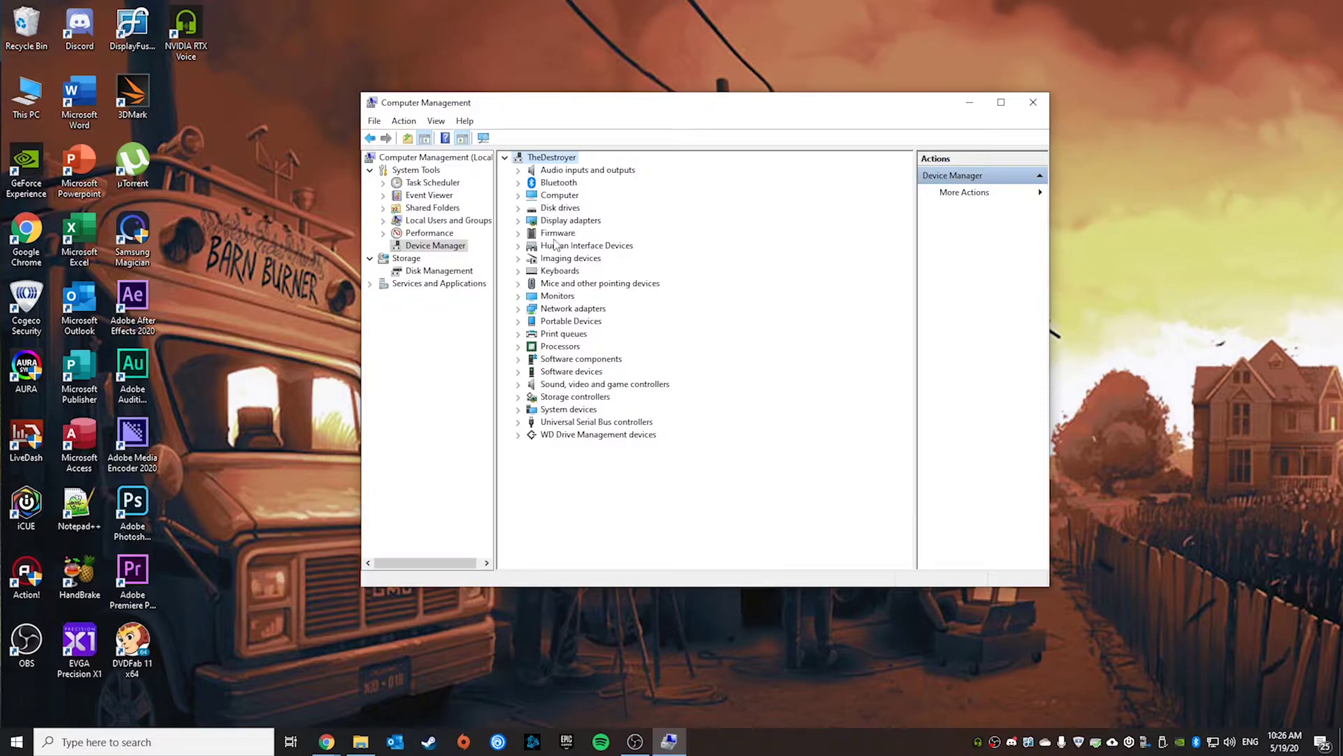
click(1041, 108)
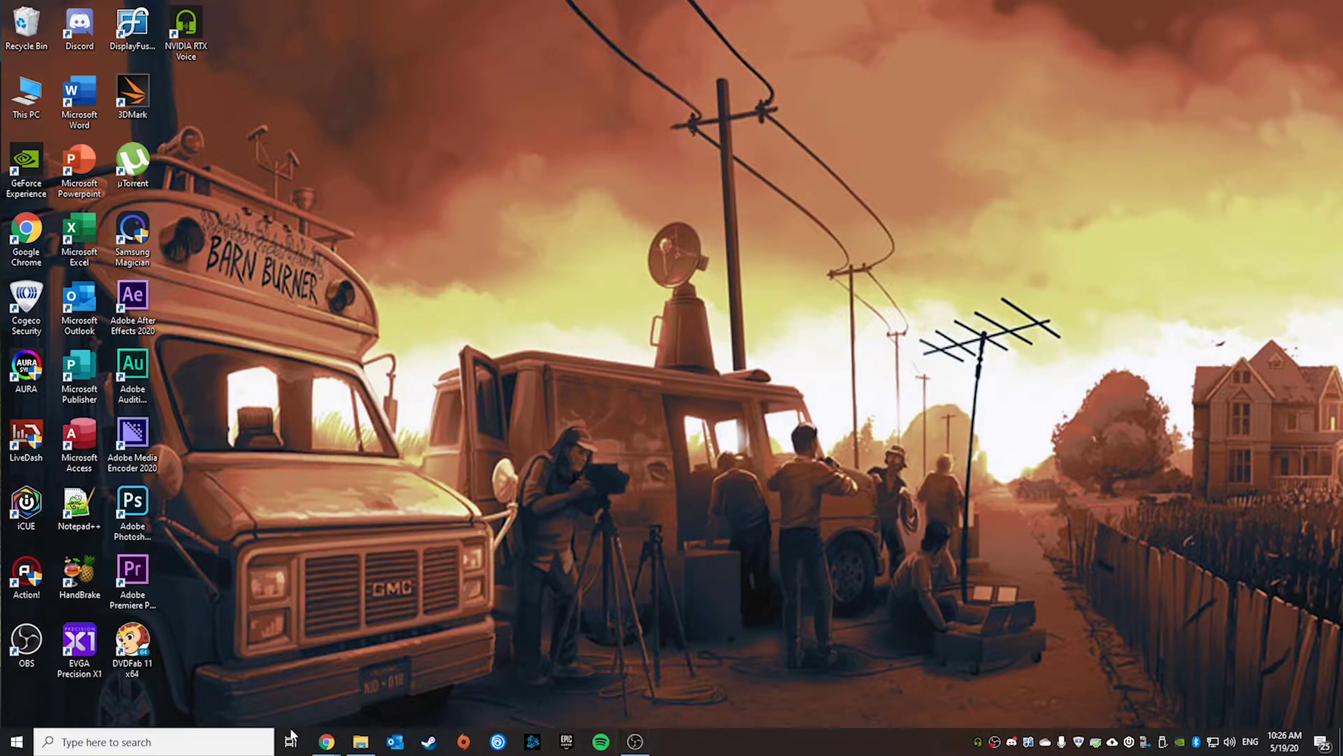
Step: Switch to Chrome, search Google for "intel driver support updater", and open Intel's Driver & Support Assistant download page
click(327, 743)
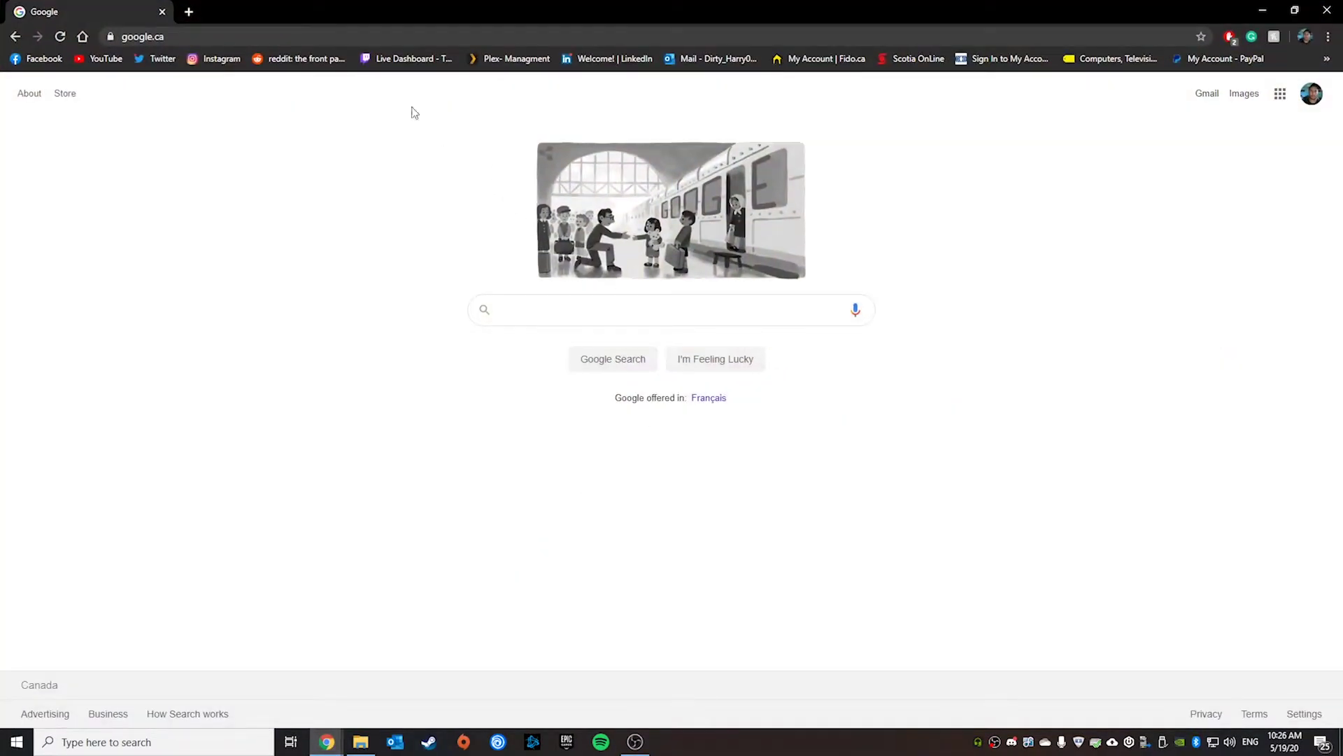
click(561, 308)
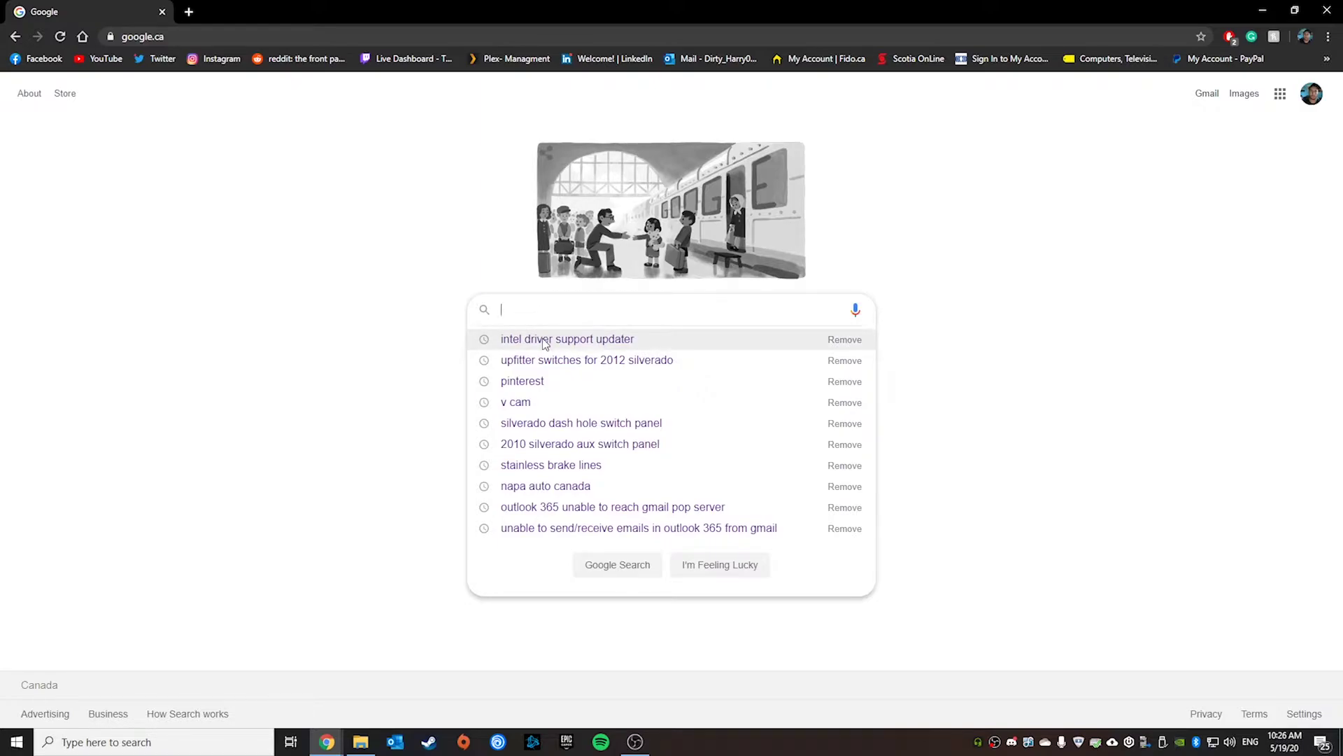
click(613, 340)
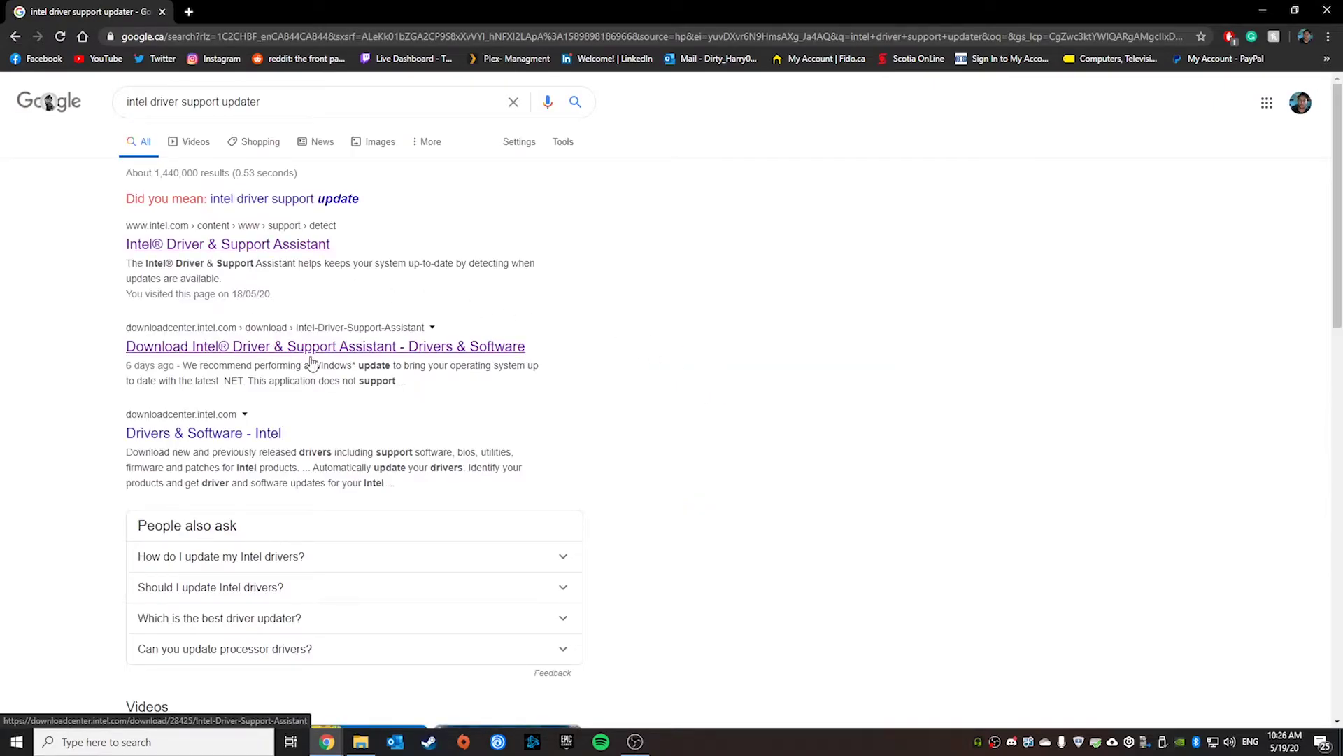
click(428, 347)
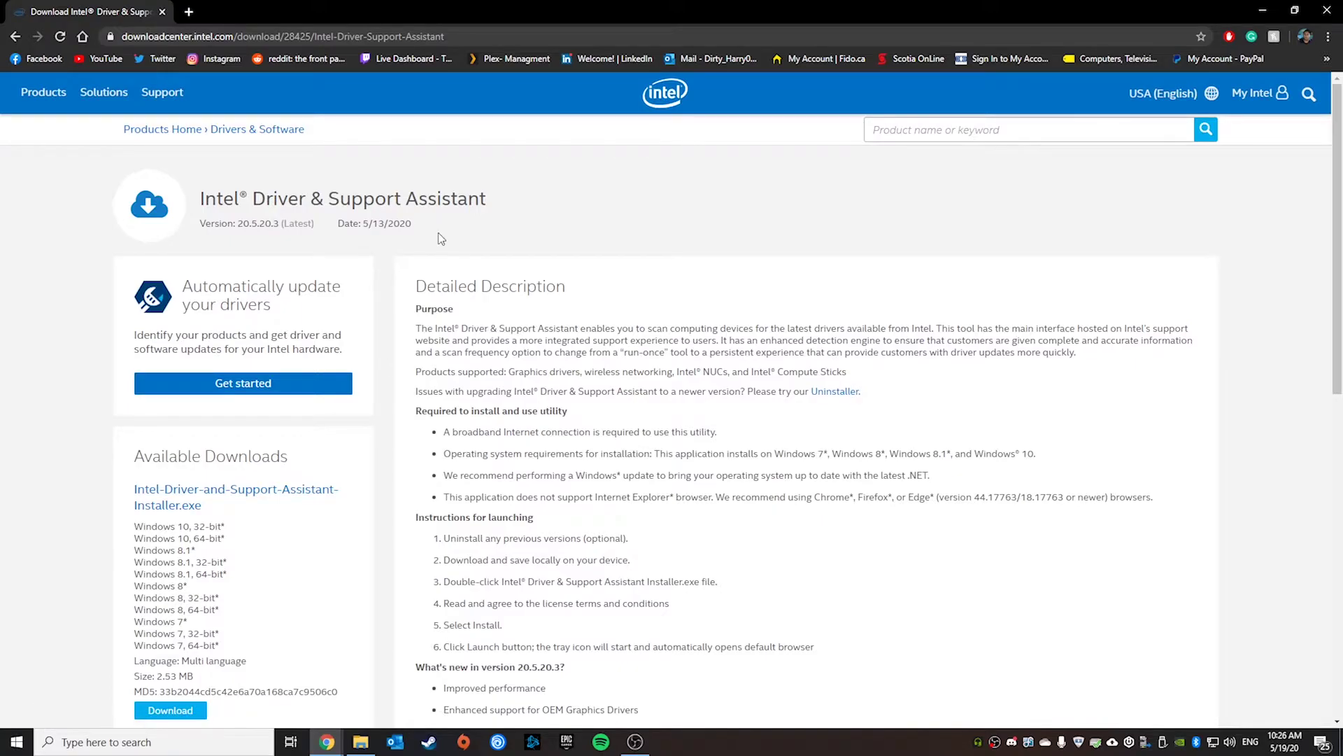
scroll(438, 232, down, 2)
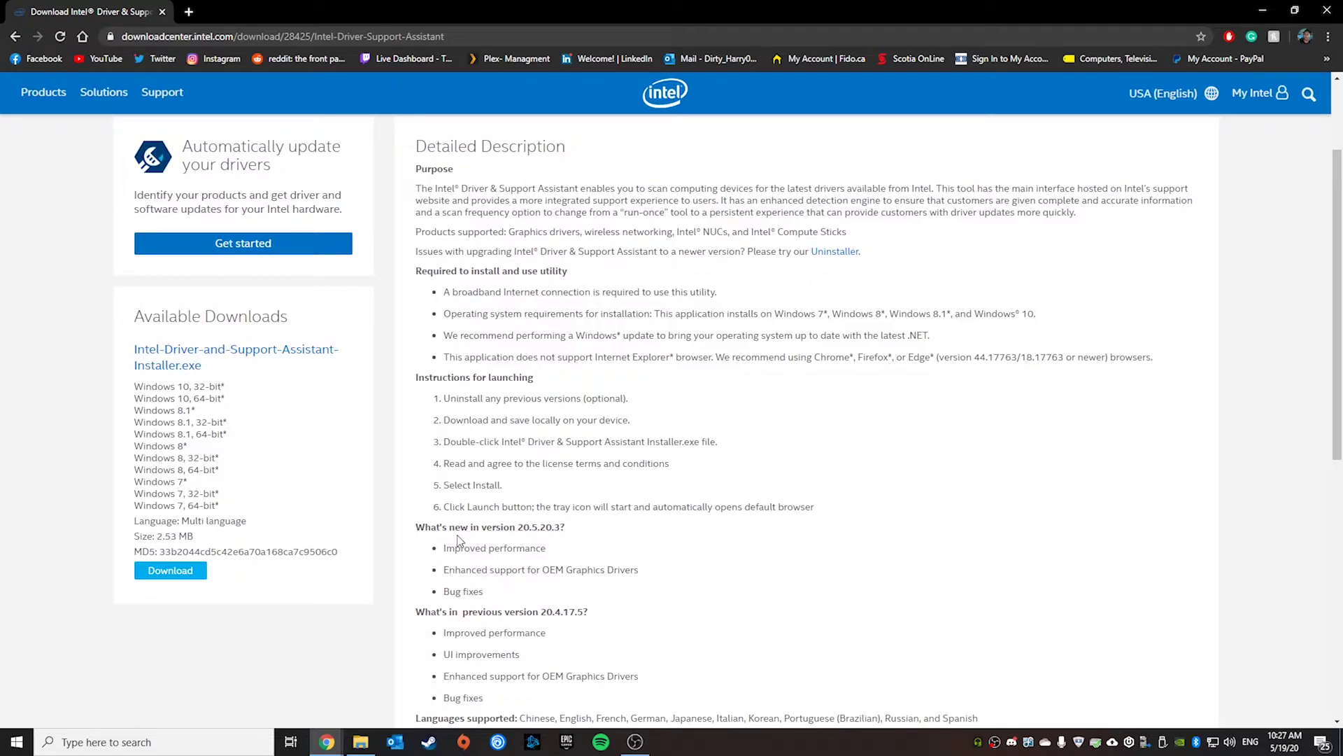
scroll(457, 533, down, 3)
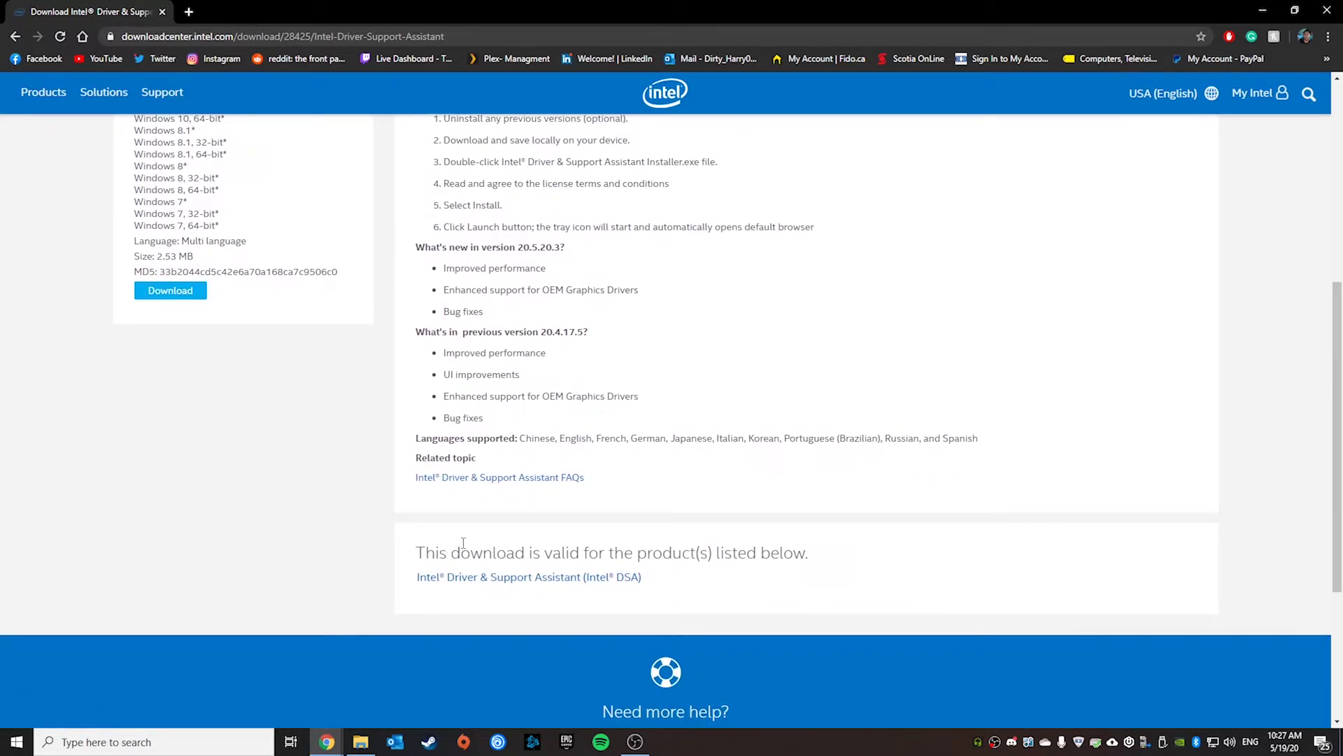
scroll(448, 544, down, 3)
scroll(448, 544, up, 10)
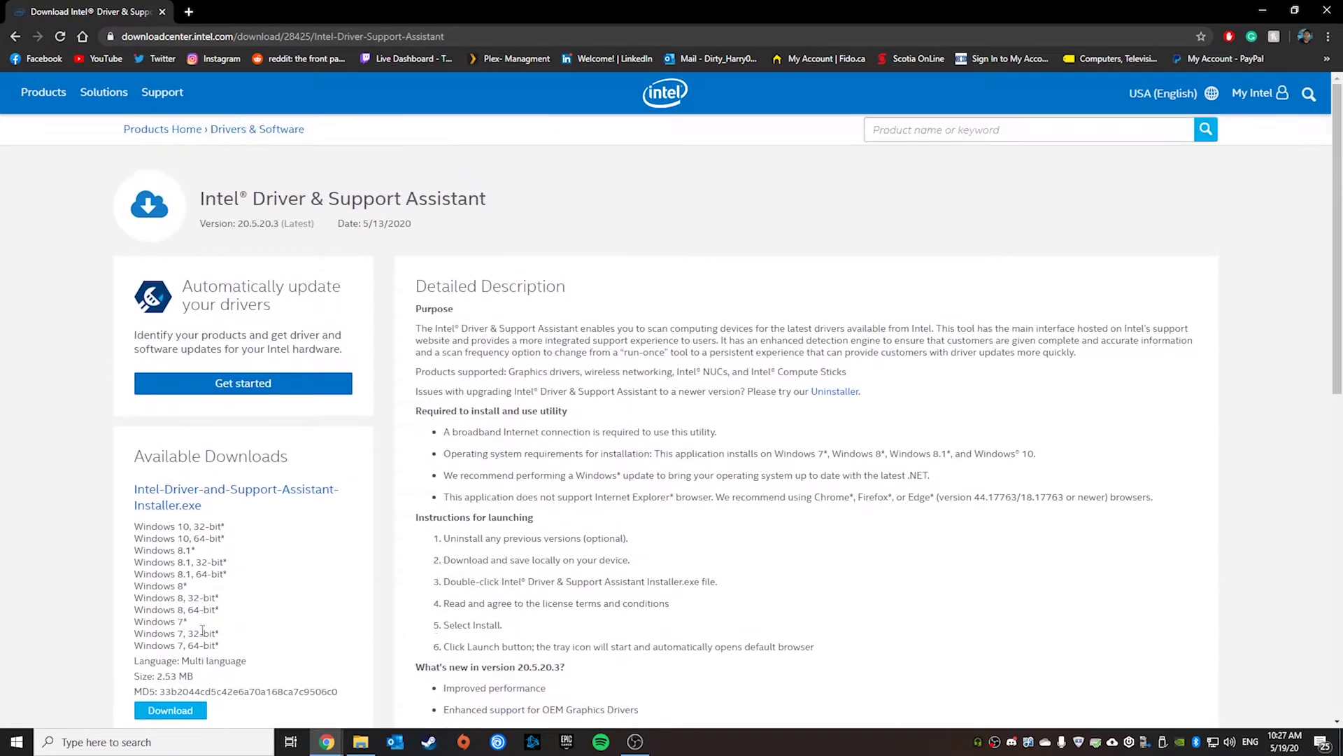
Step: Start Intel's automatic driver update check from the Driver & Support Assistant download page
click(17, 741)
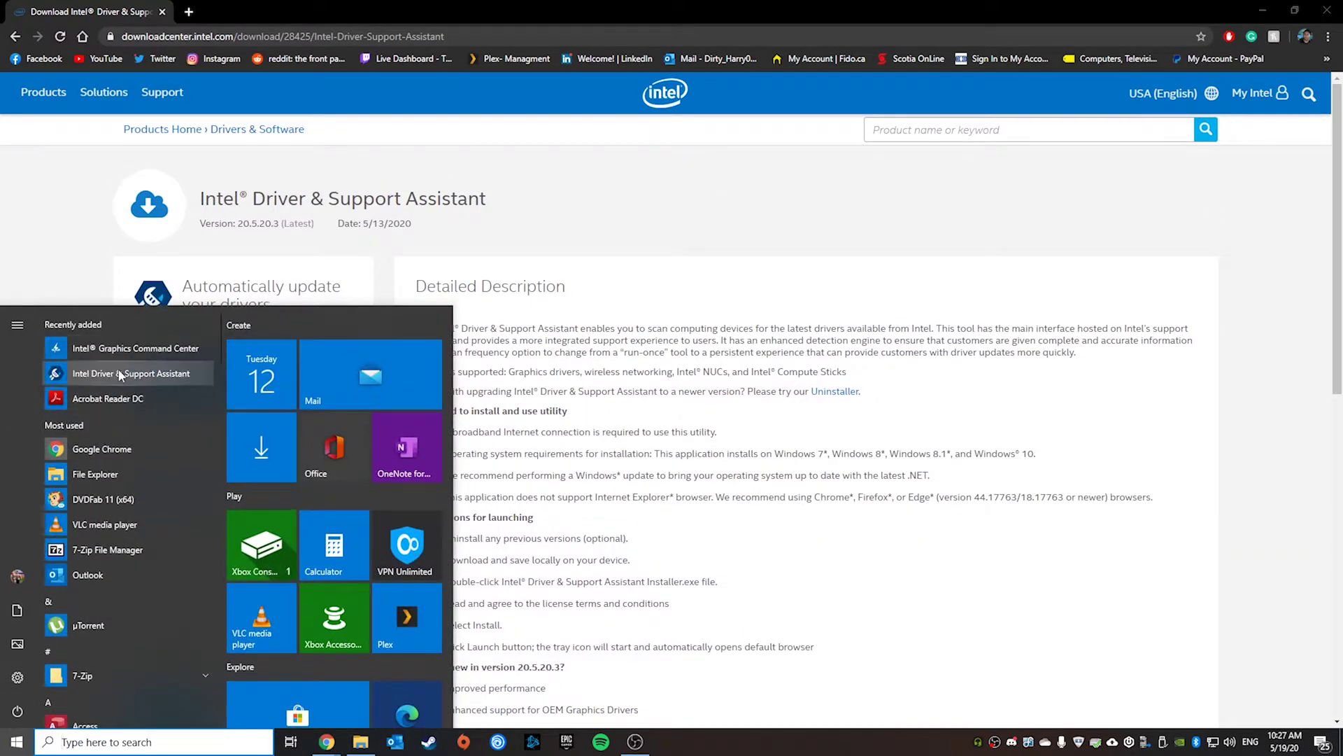
click(670, 191)
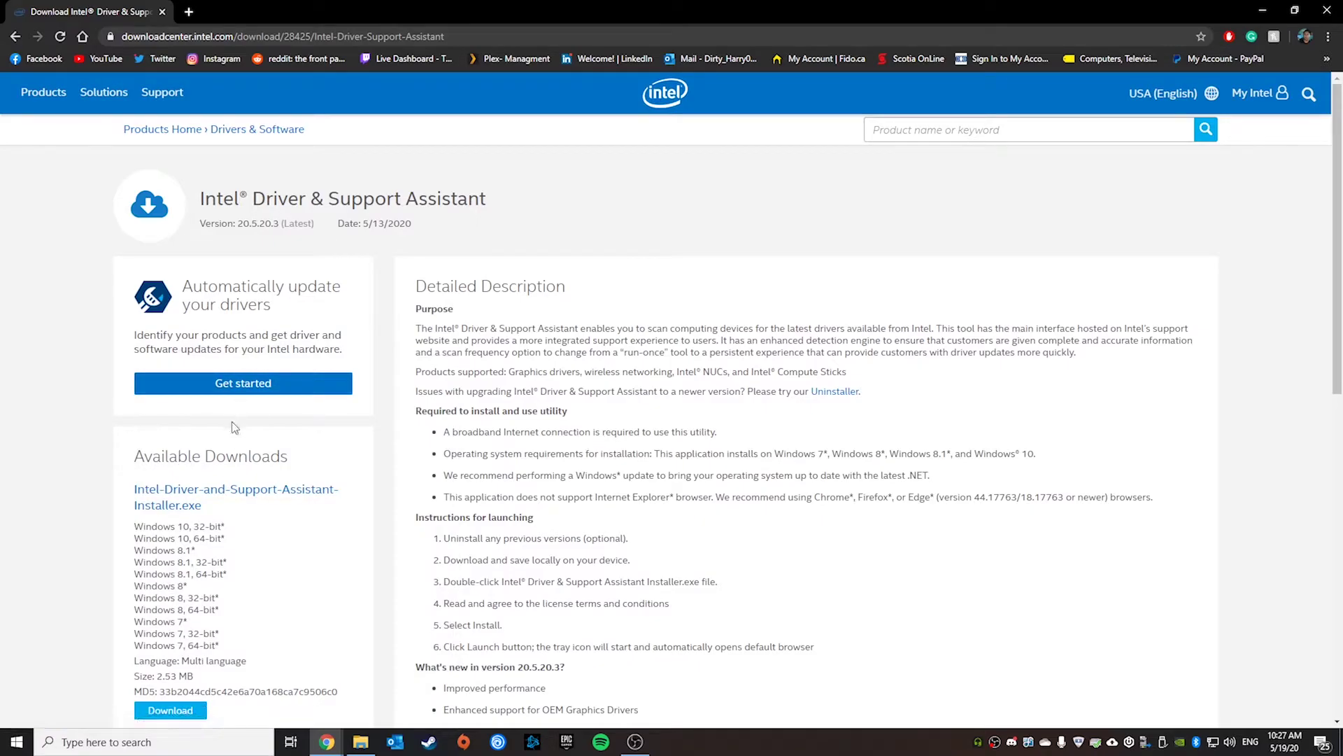
click(222, 392)
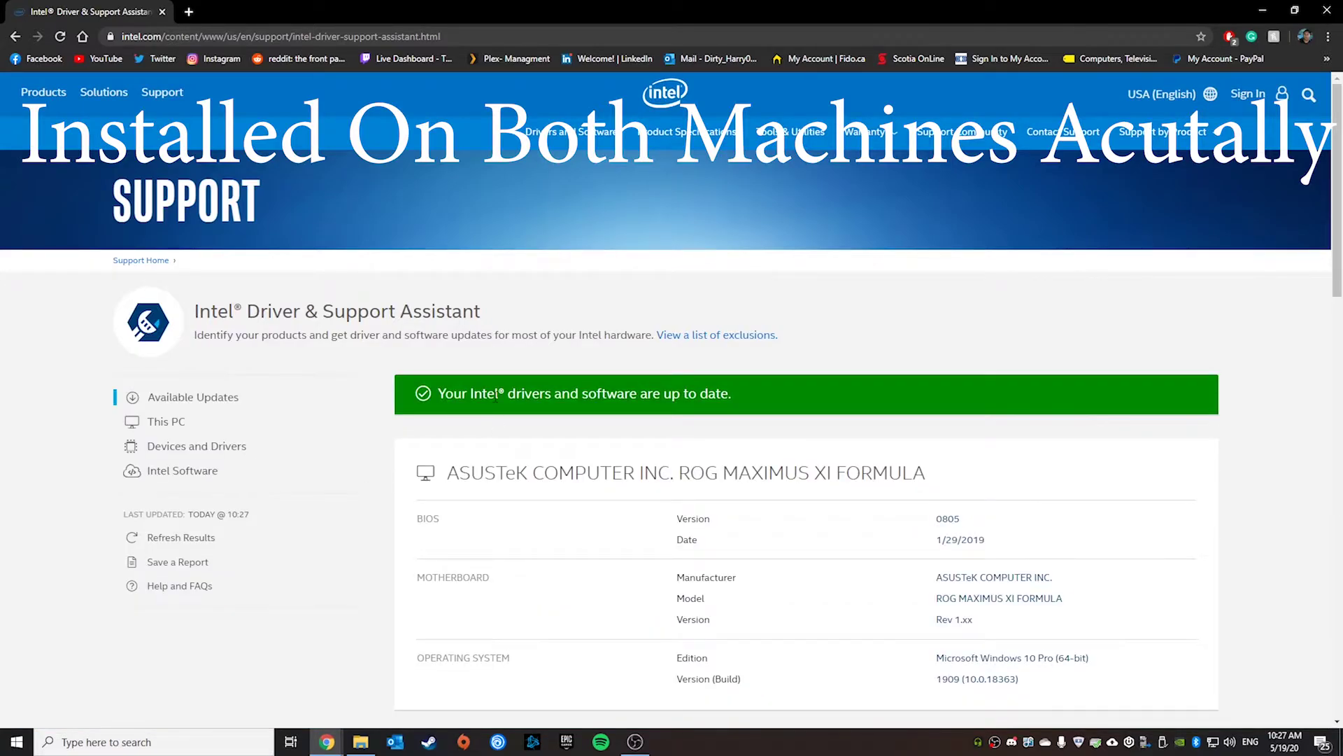
Step: Launch the installed Intel Driver & Support Assistant and close the older duplicate browser page
click(17, 741)
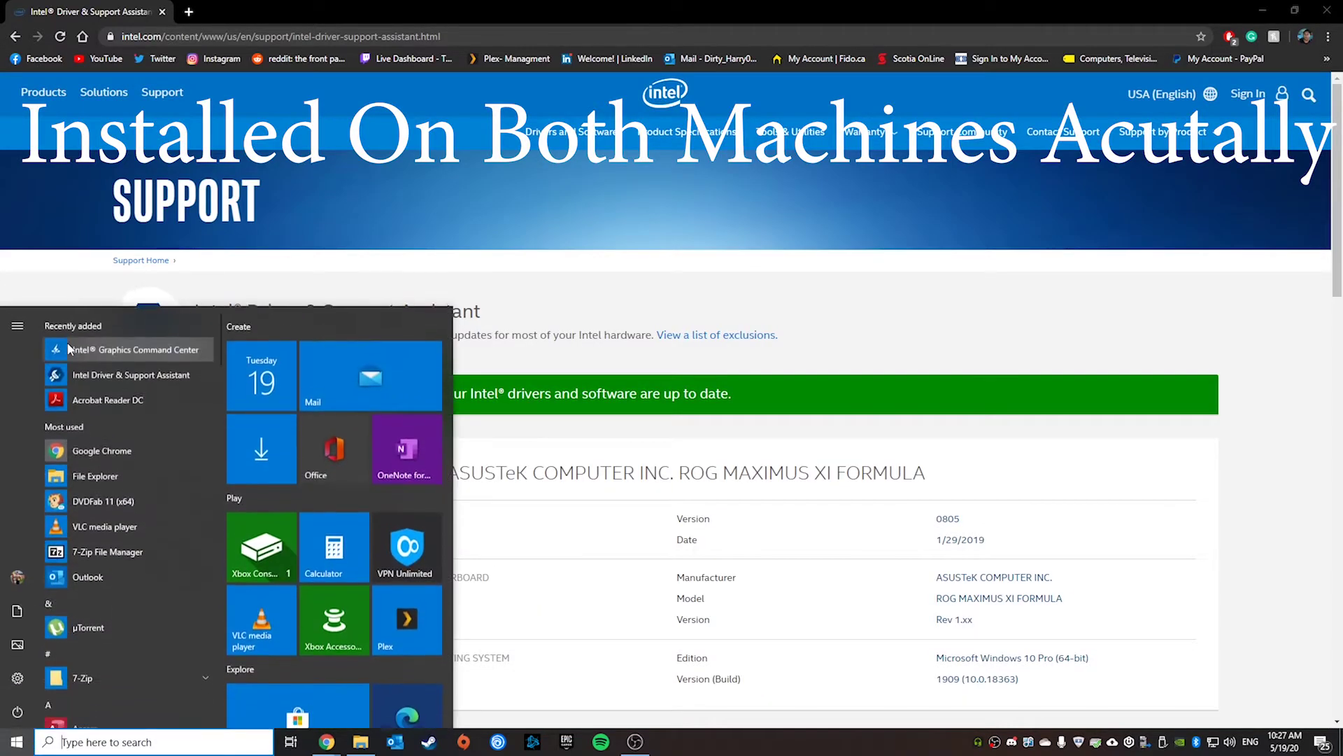
click(105, 373)
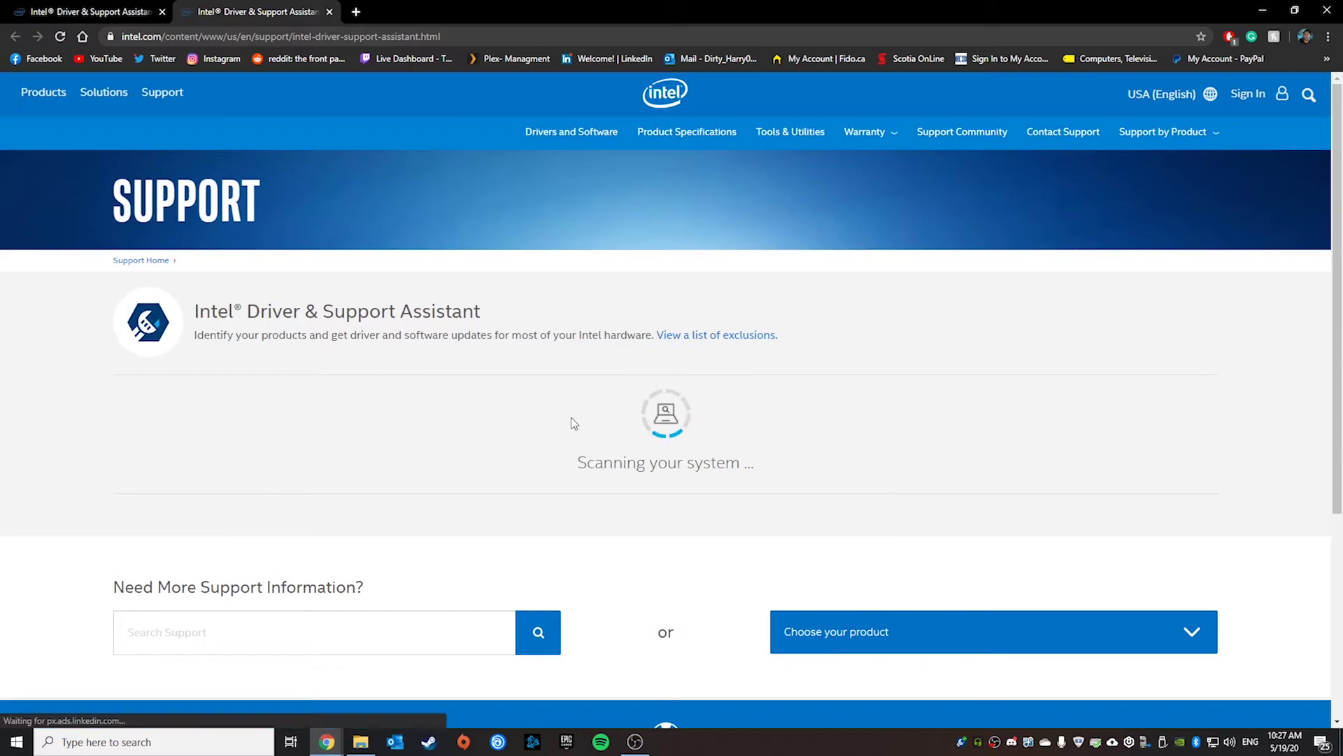
click(161, 11)
Step: Examine the scan results for the computer's devices and drivers, and expand the Intel UHD Graphics 630 details
scroll(989, 329, down, 4)
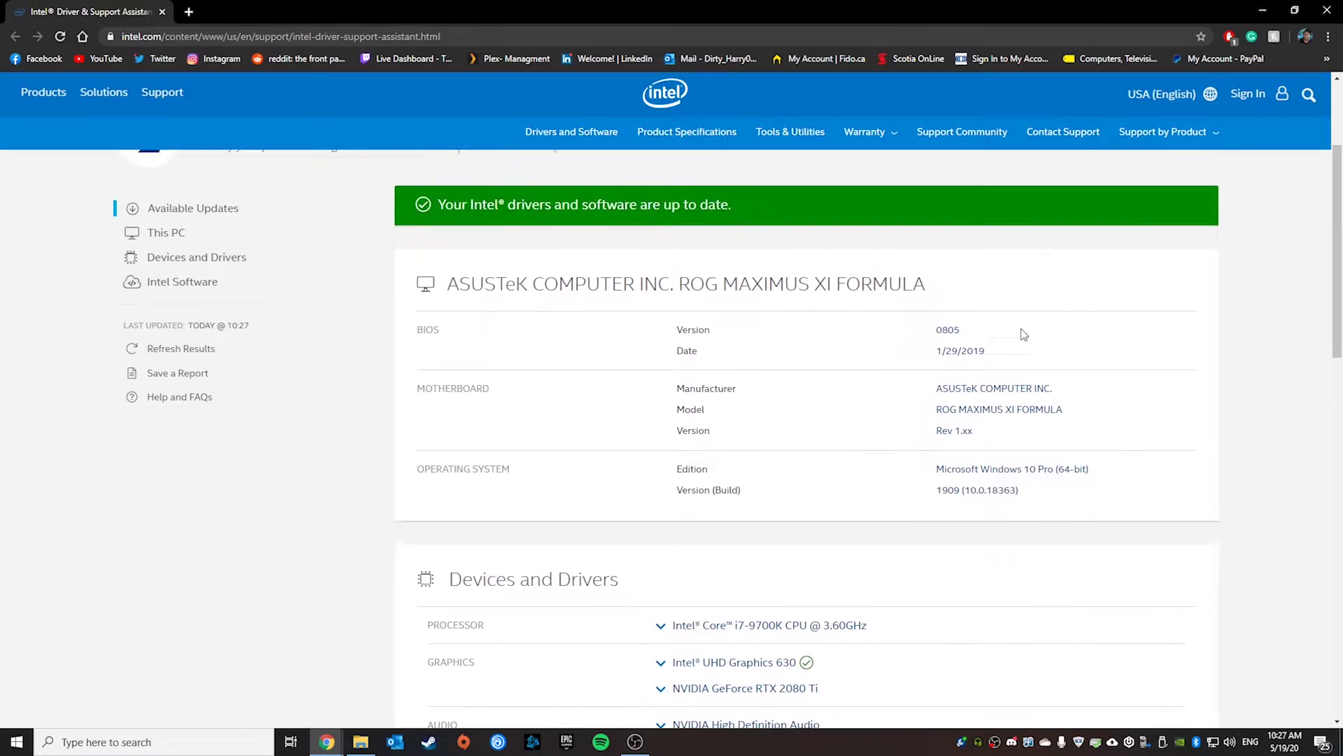
scroll(389, 213, down, 3)
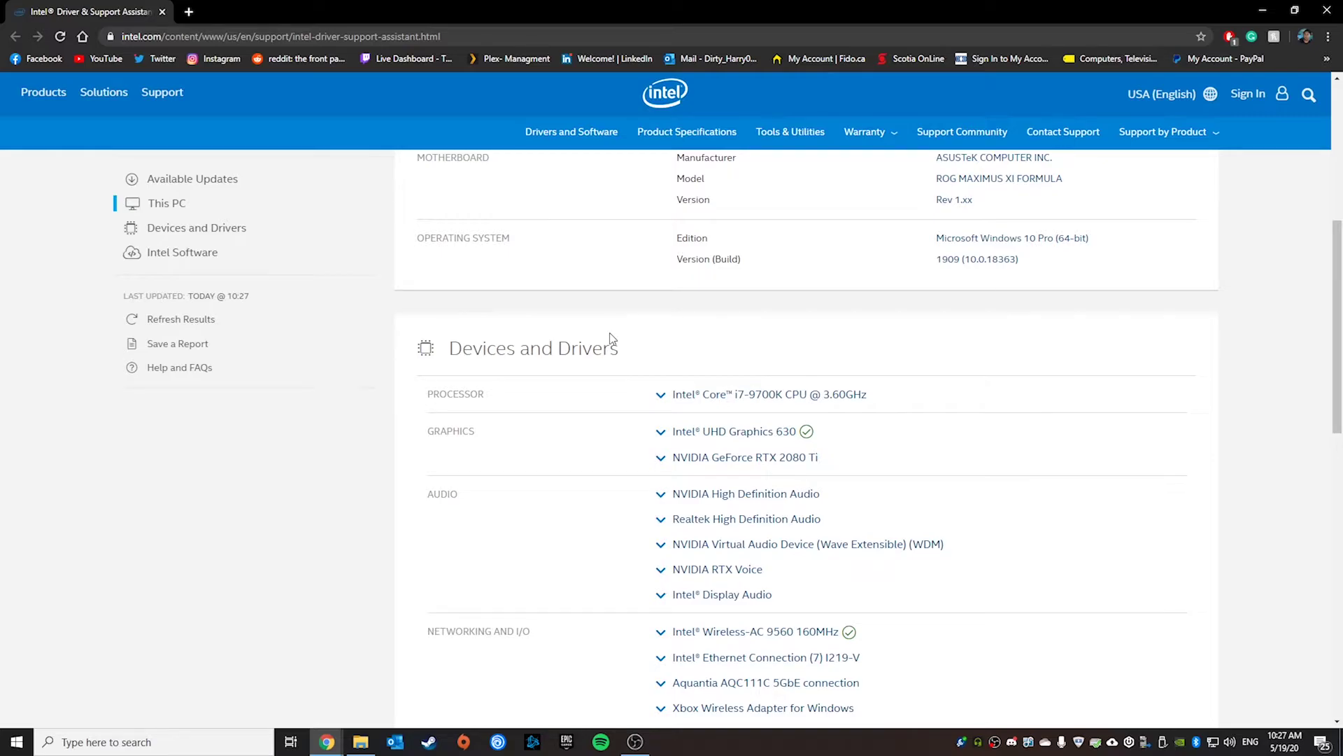
scroll(916, 519, down, 5)
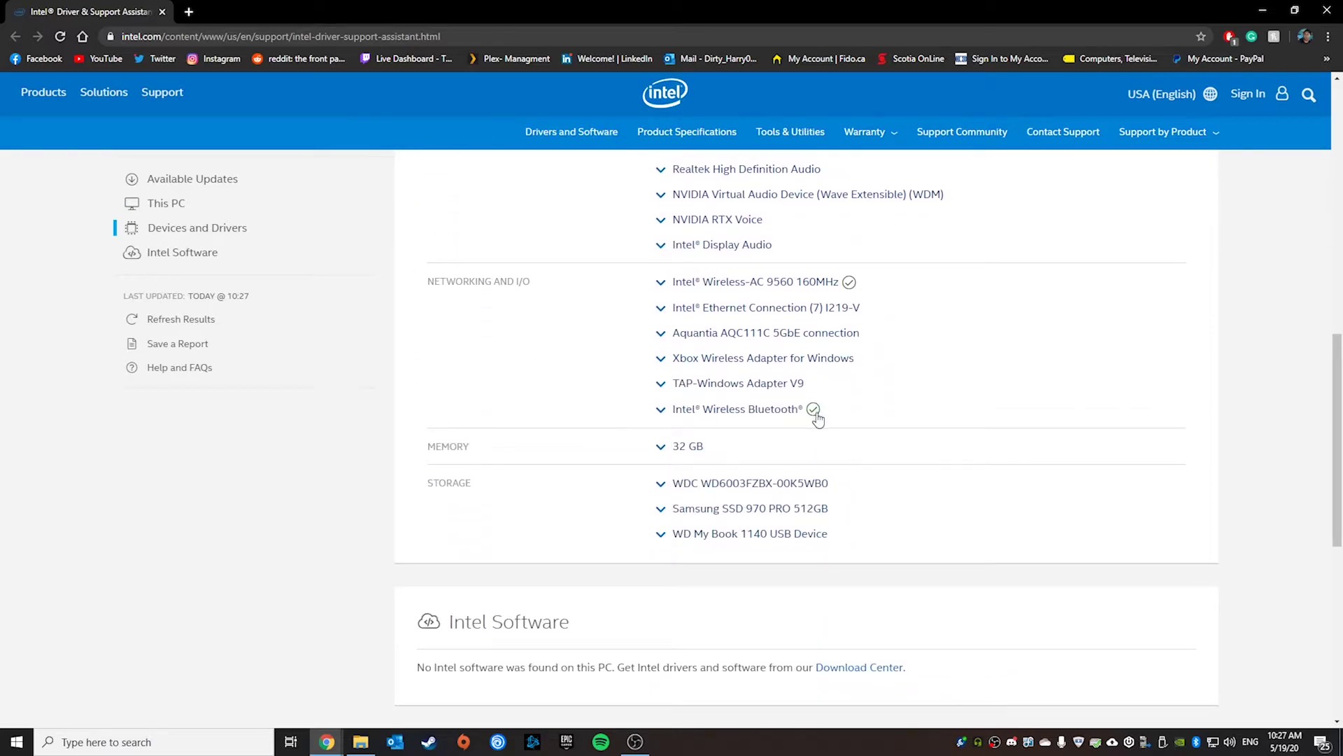
scroll(847, 287, up, 5)
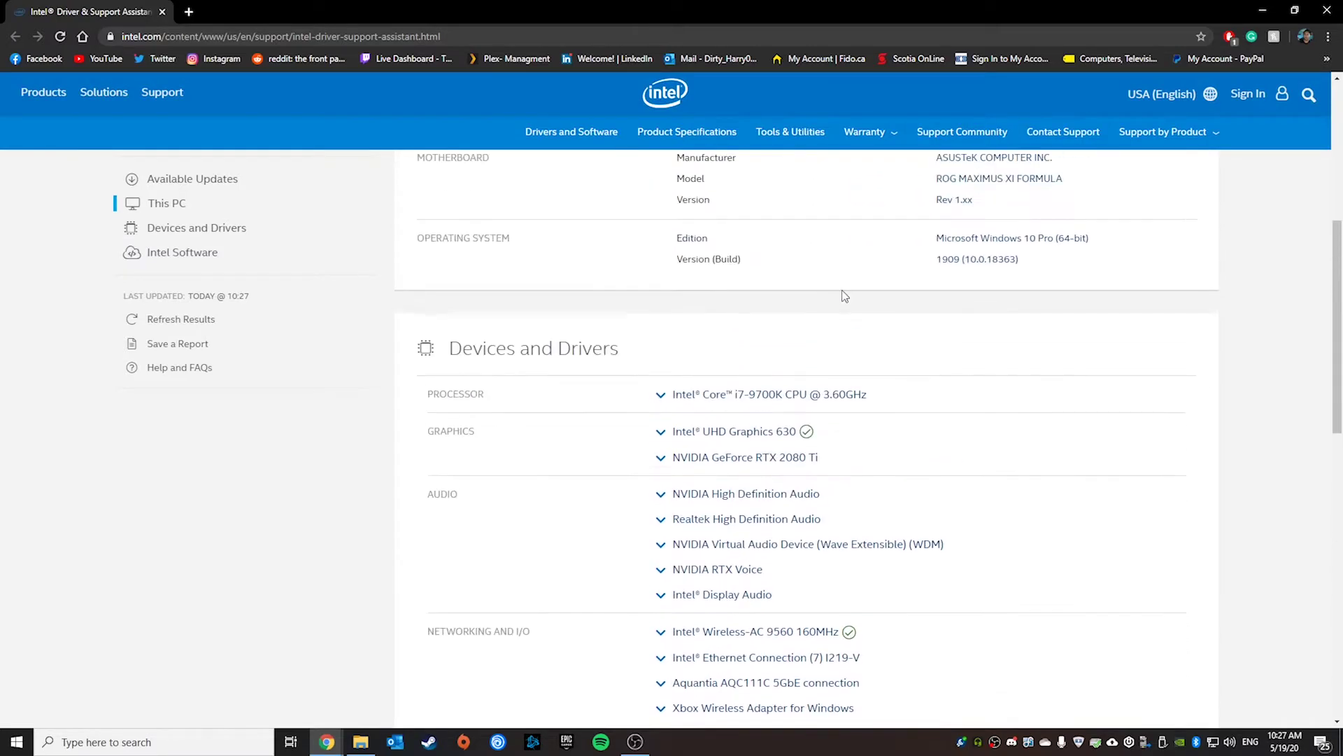
click(659, 432)
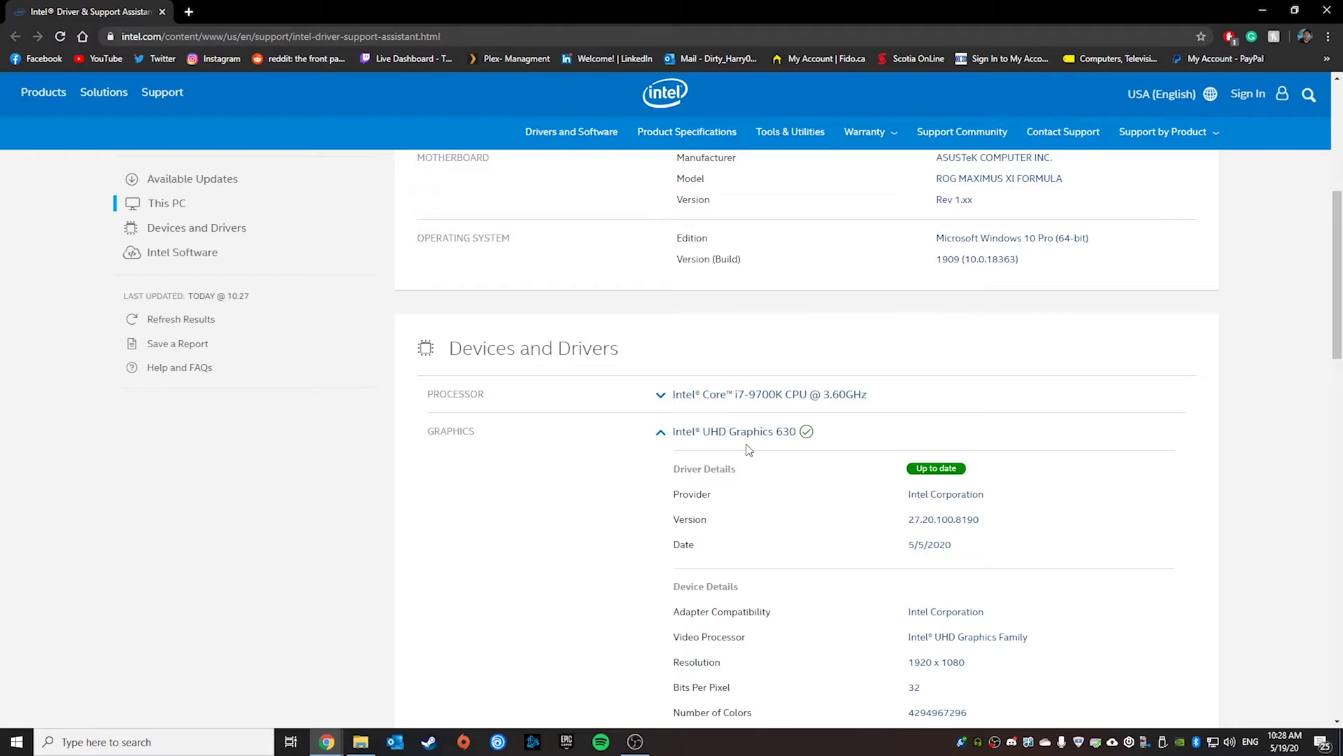
Step: Review the Devices and Drivers and Intel Software sections, dismissing the feedback form
scroll(750, 449, up, 6)
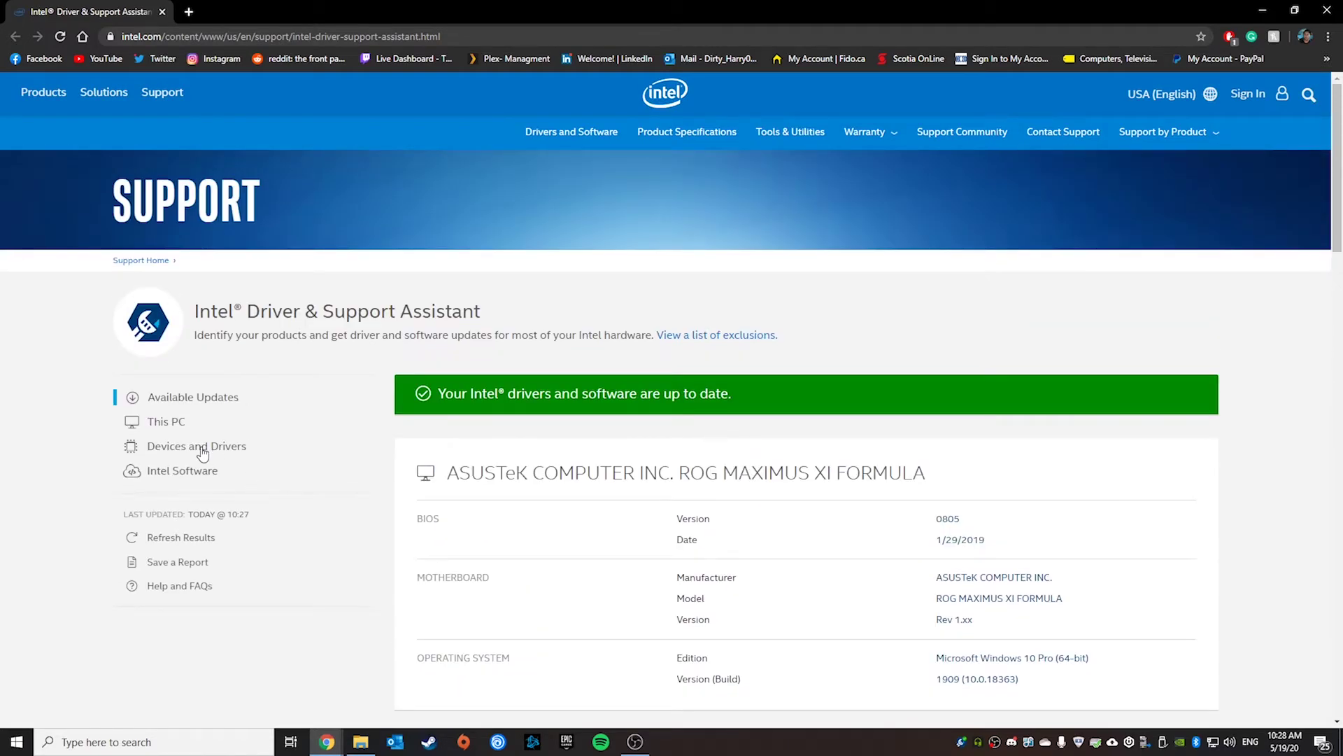
click(203, 447)
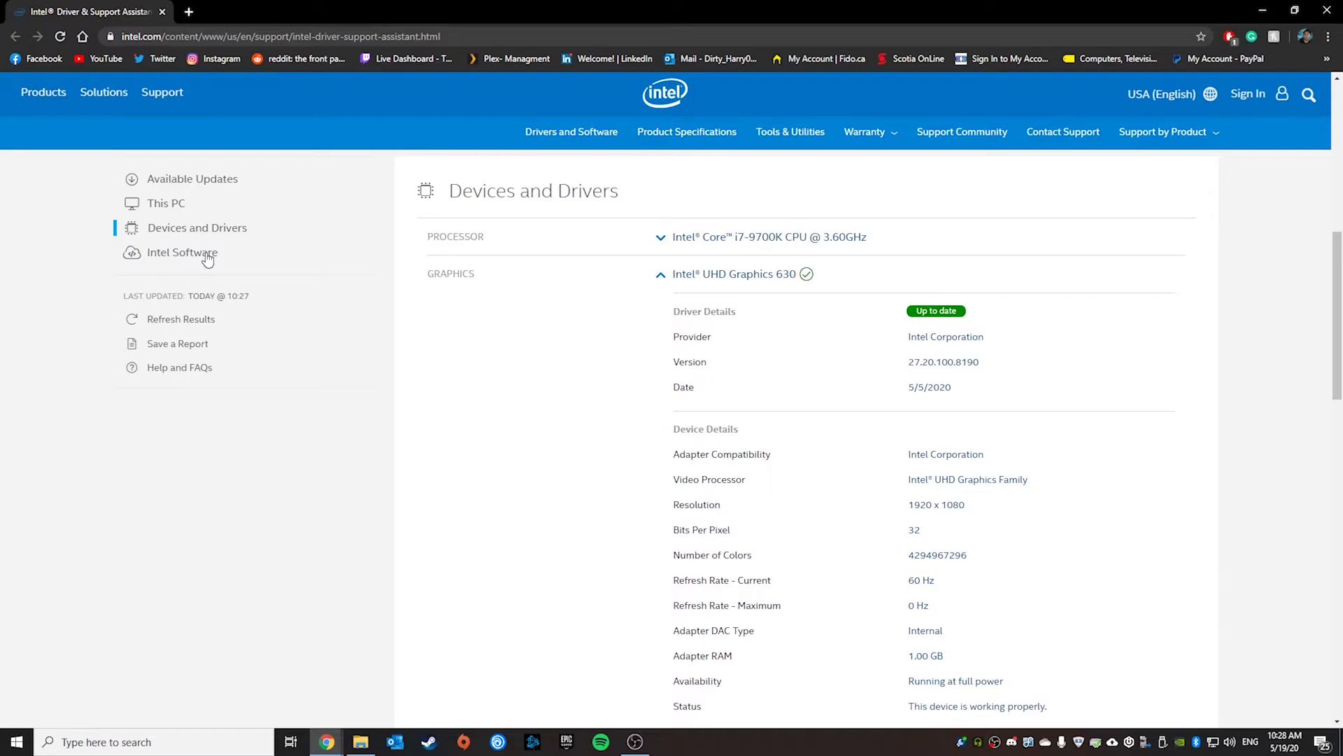
click(183, 253)
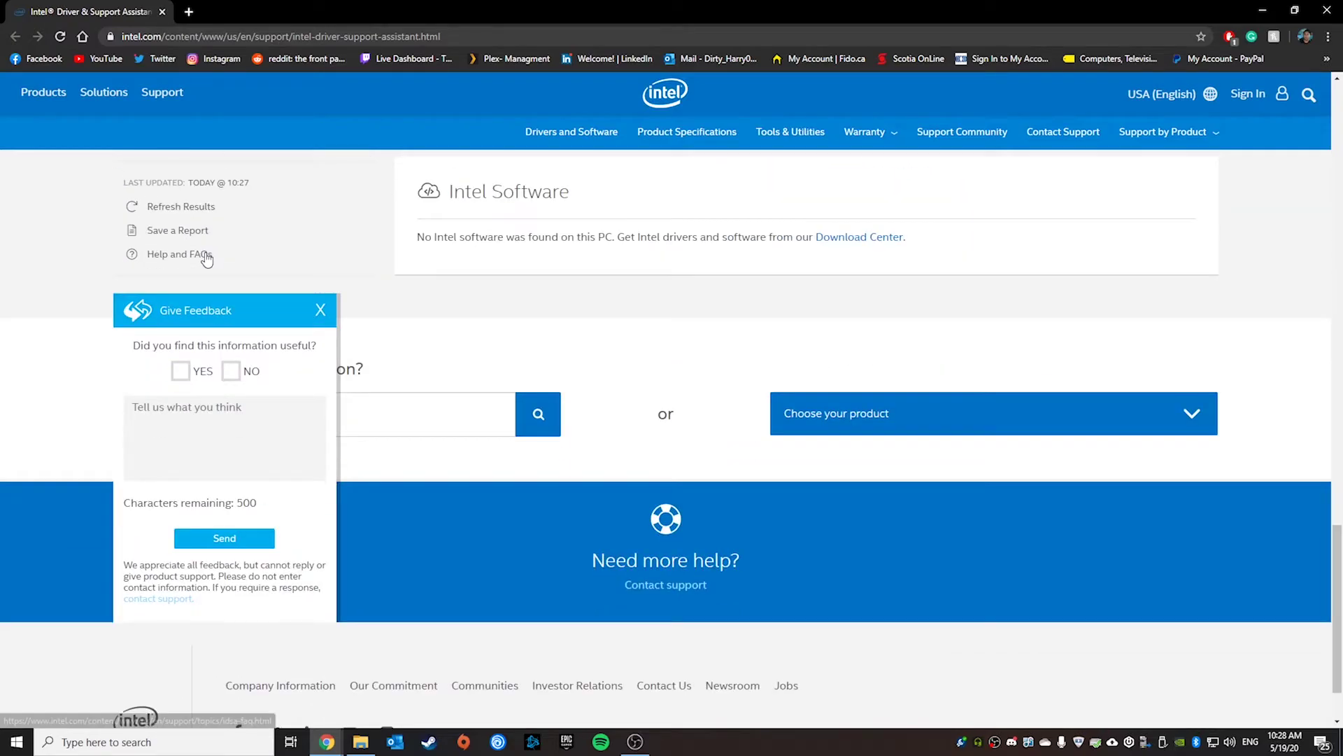
click(322, 310)
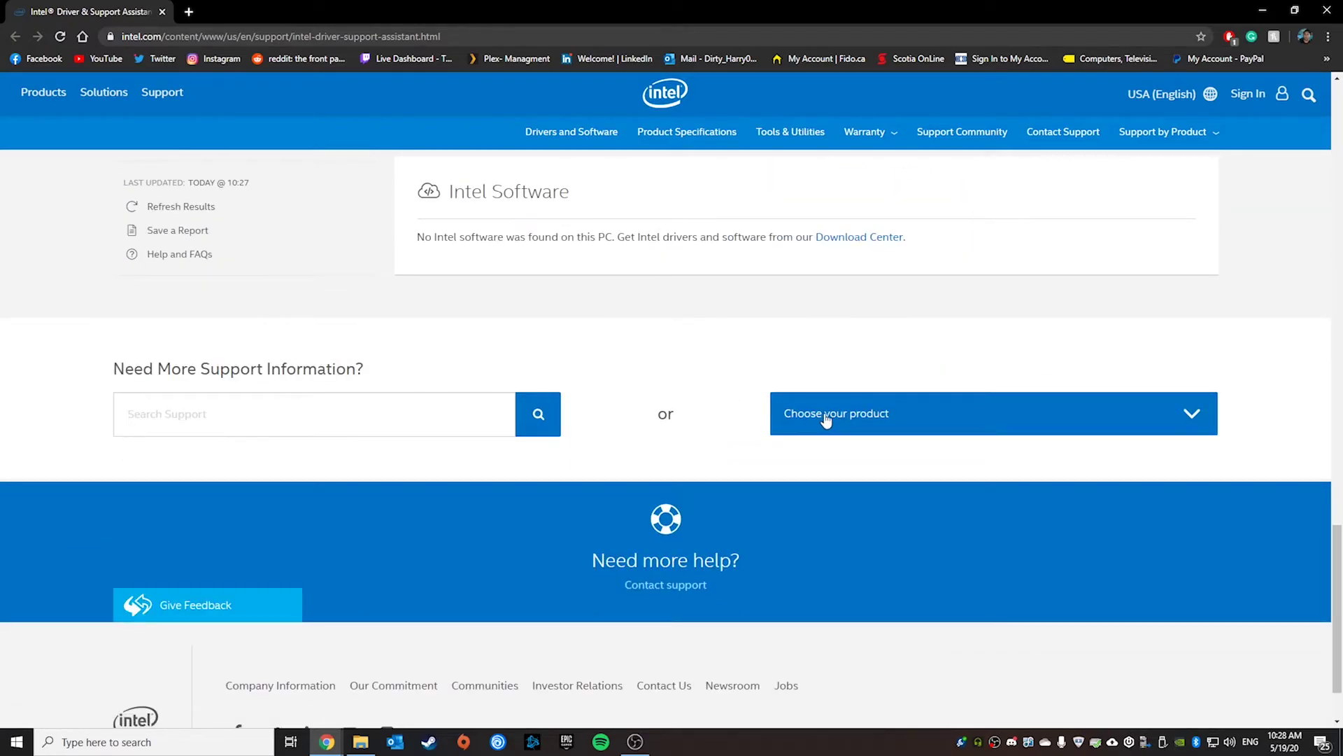
scroll(581, 407, up, 15)
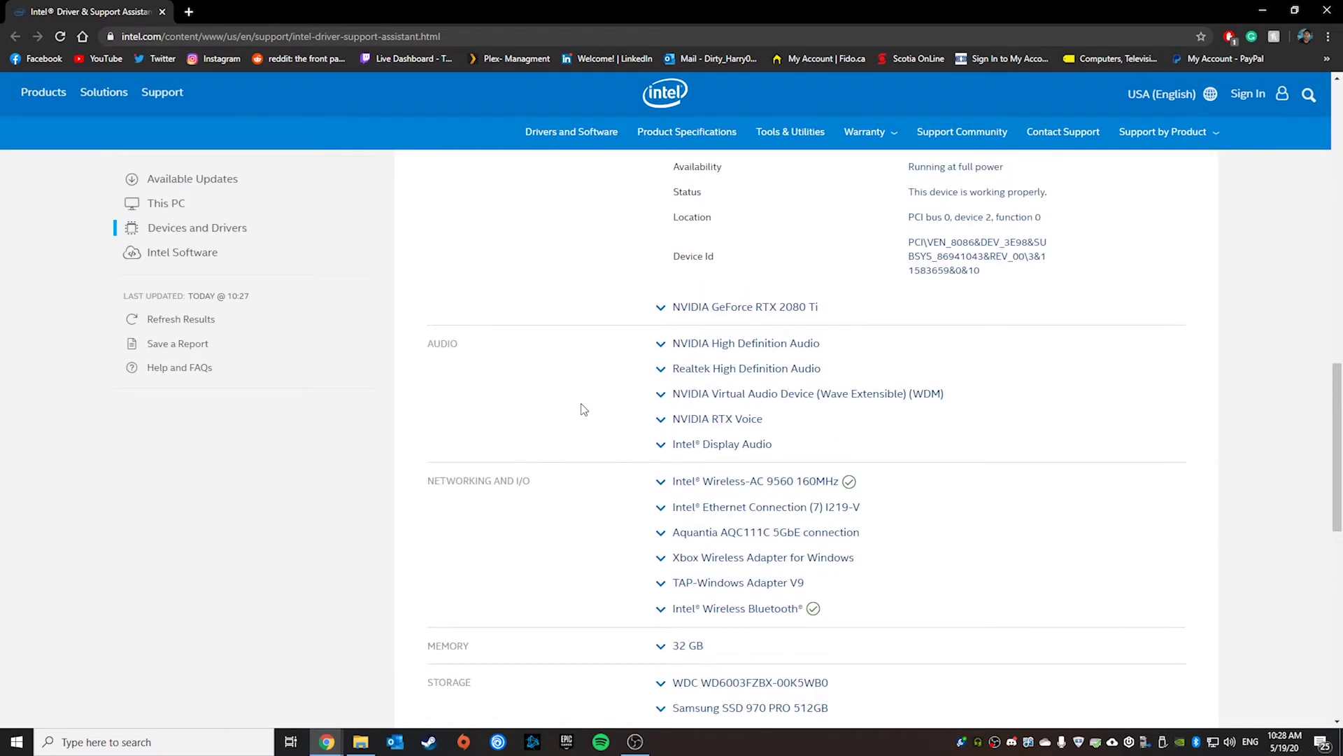
scroll(584, 409, up, 7)
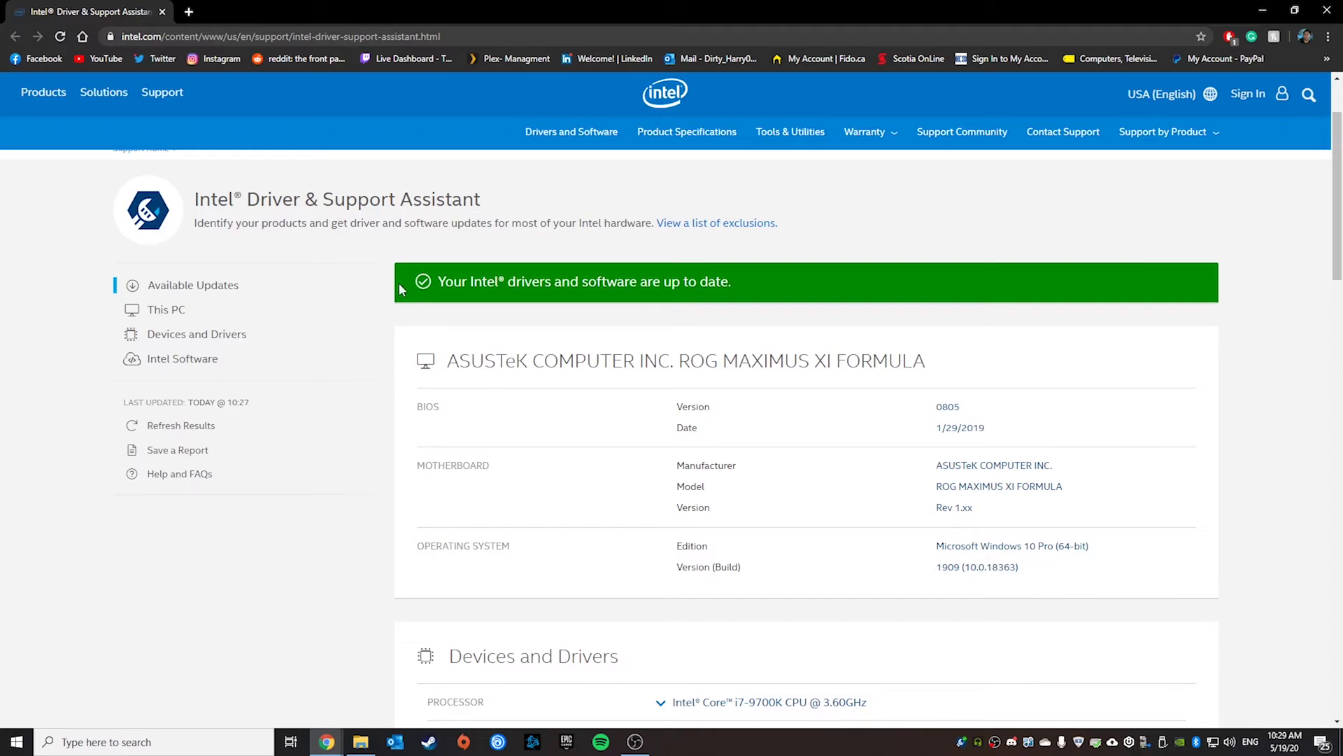
Step: View the Intel Driver & Support Assistant settings, and close them without making changes
right_click(963, 743)
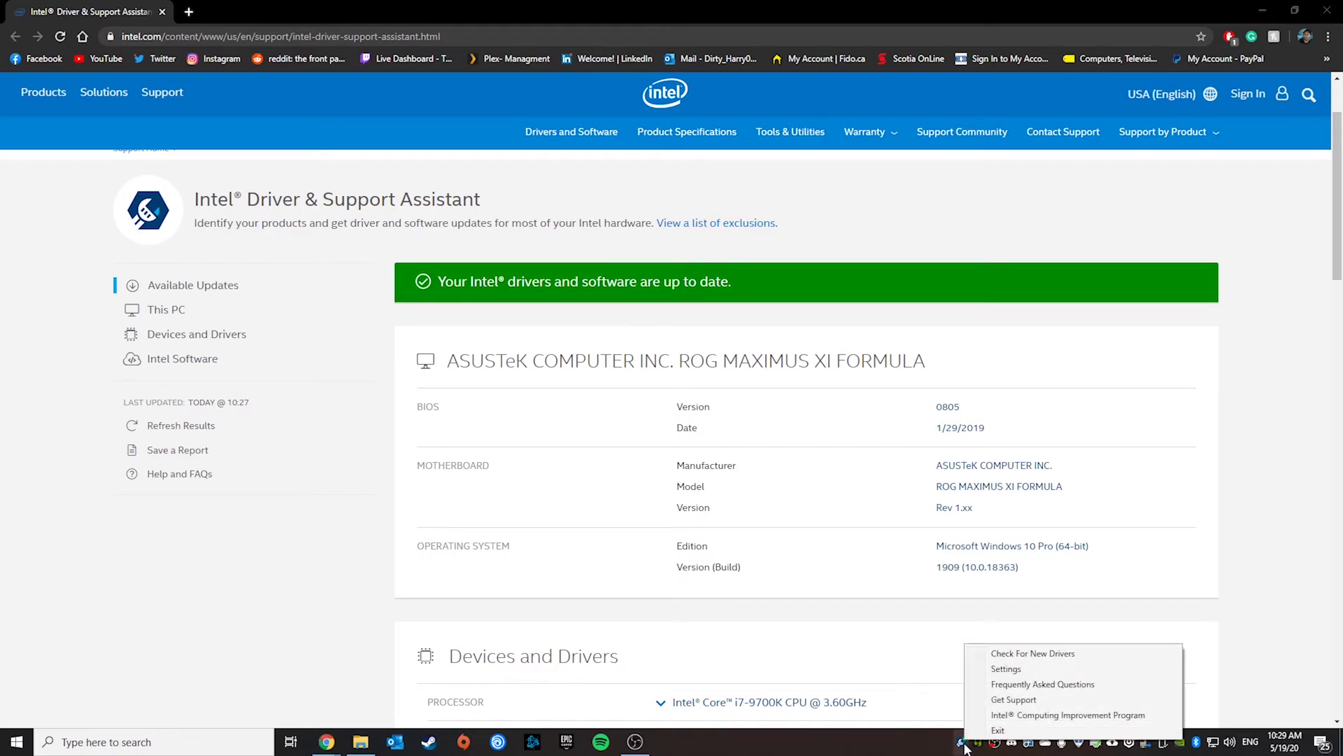
click(1024, 668)
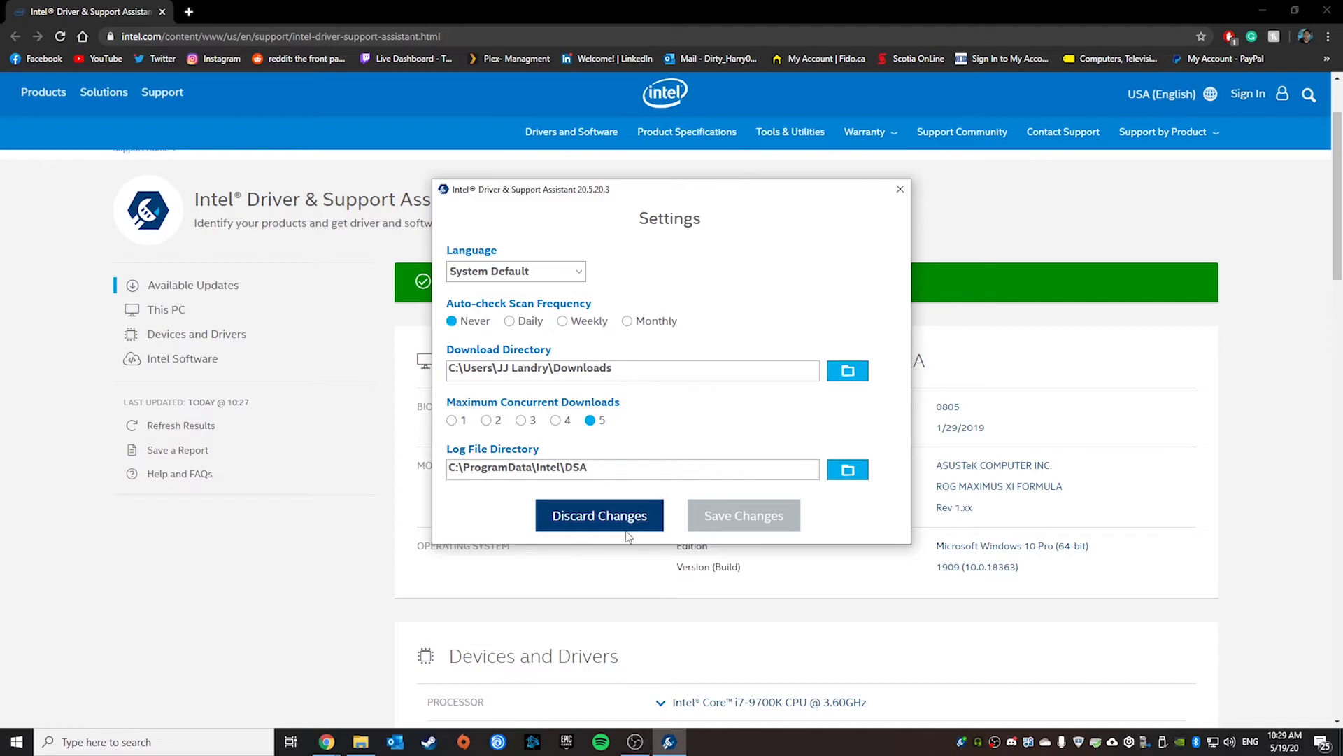
click(905, 196)
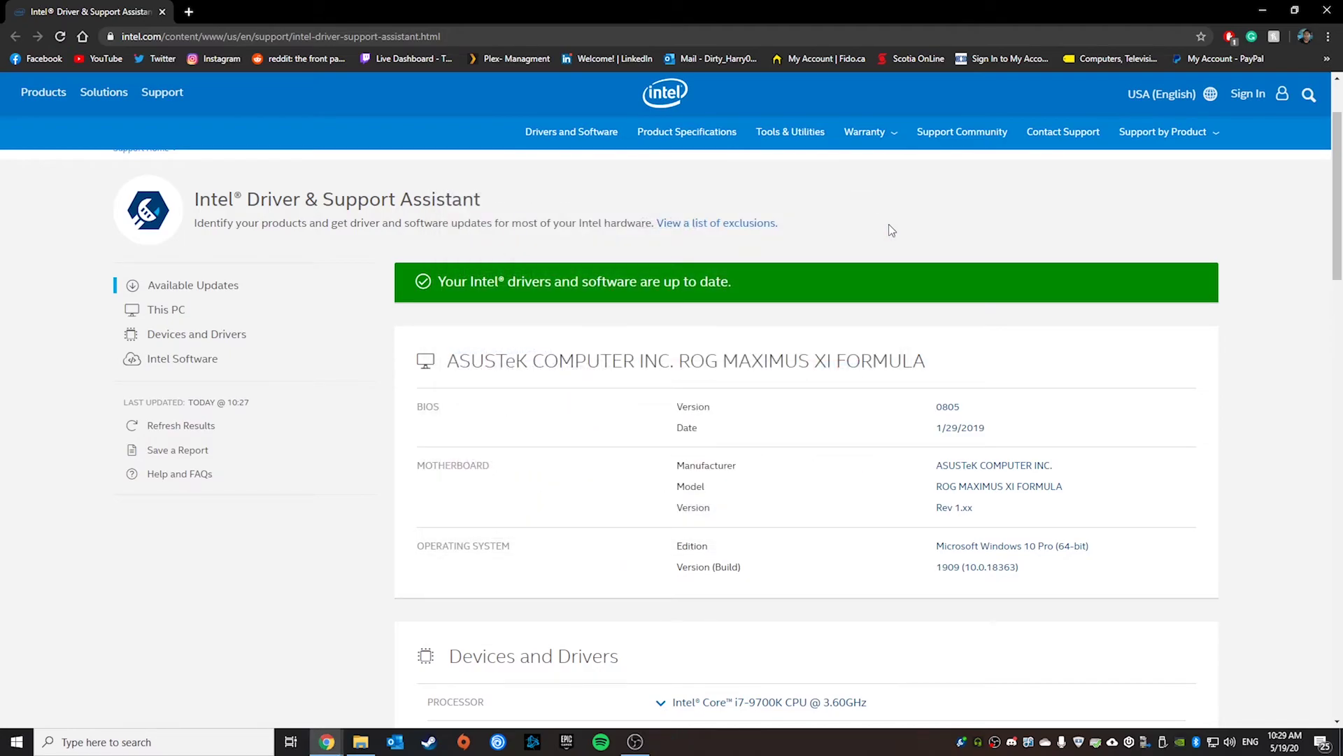